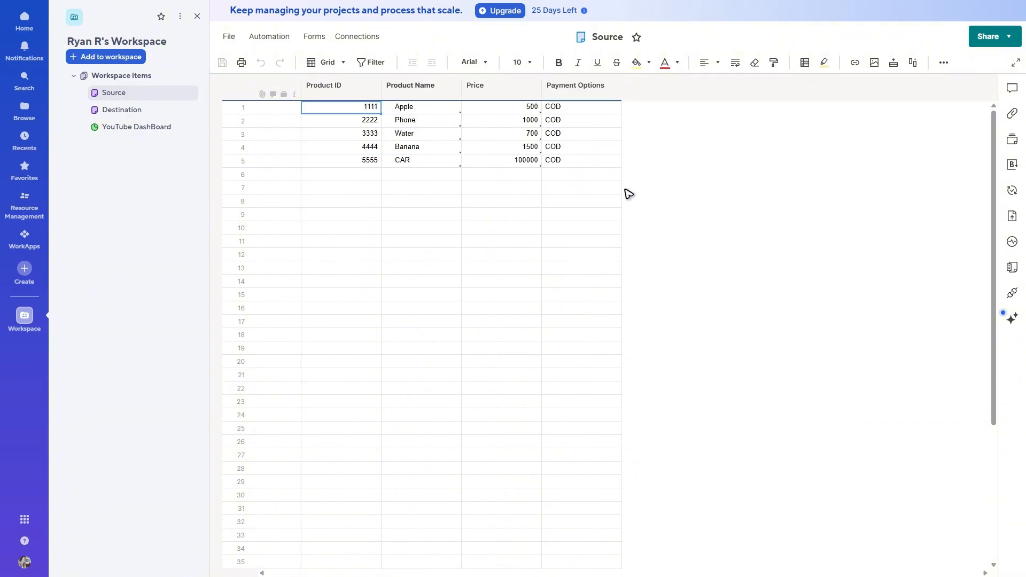
Compare the product and order columns of the Source and Destination sheets, finishing on the Destination sheet
left_click(120, 110)
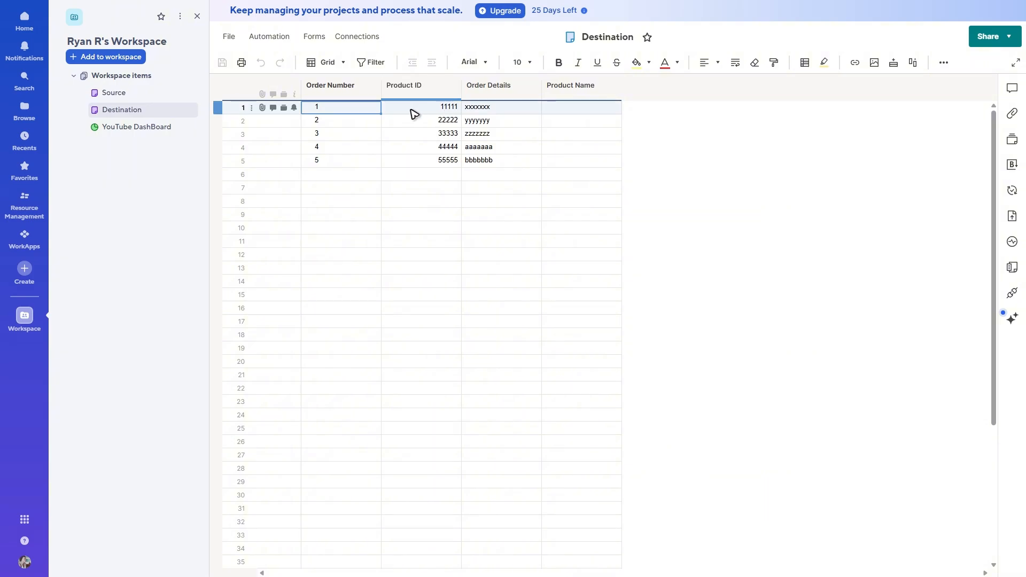
left_click(117, 96)
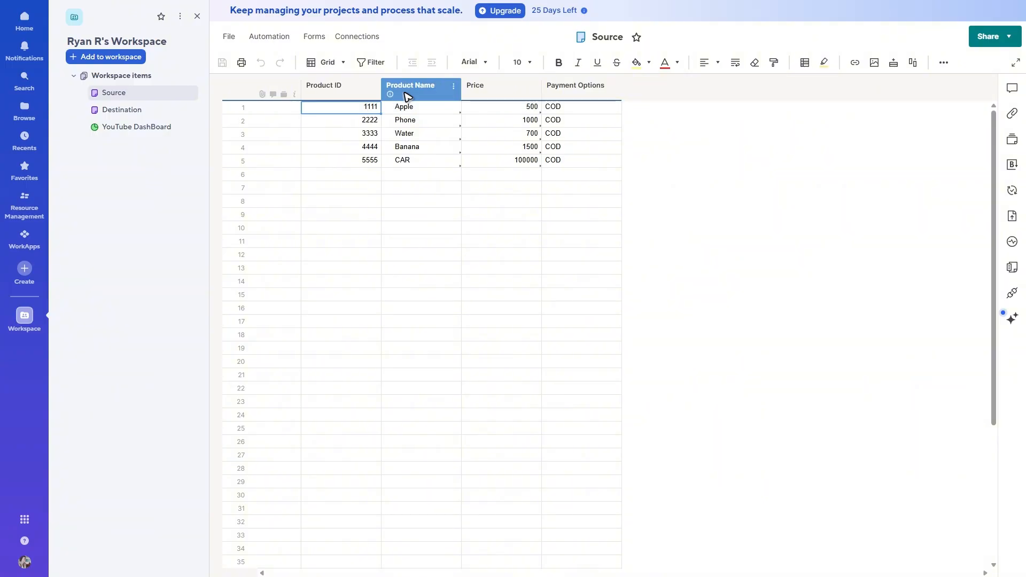
left_click(133, 111)
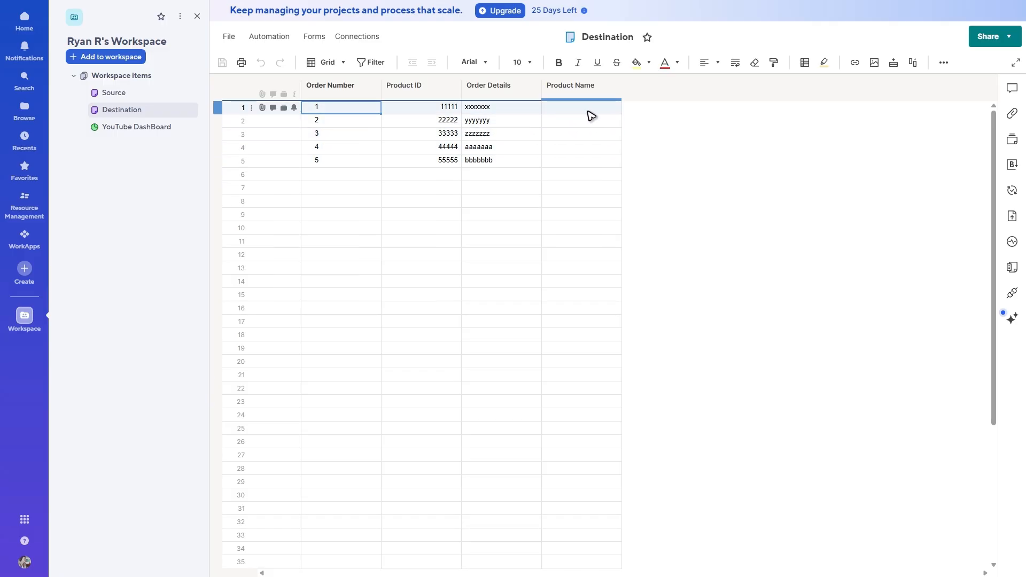
left_click(145, 94)
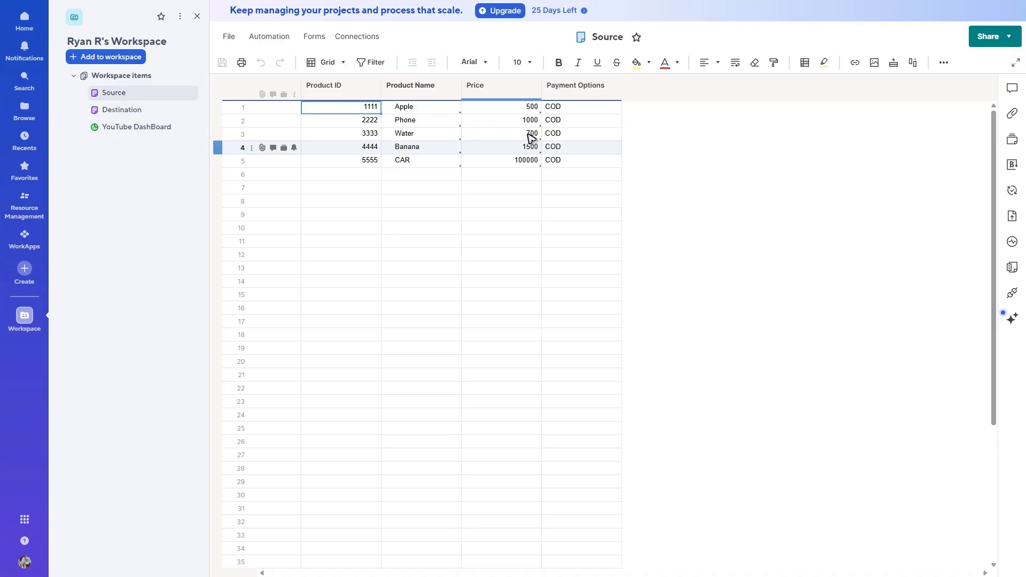
left_click(134, 112)
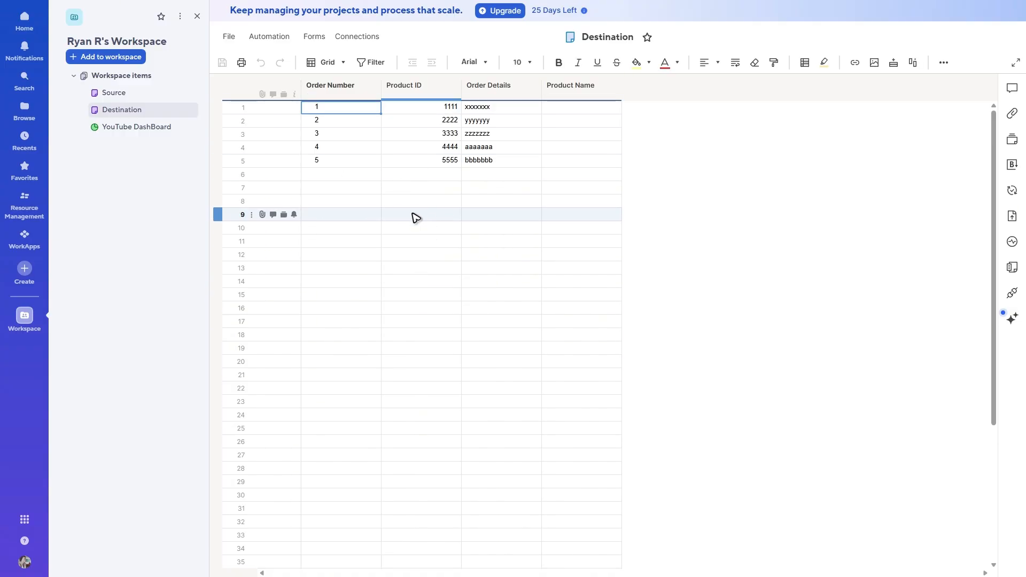
Create a cross-sheet reference named SourcePID in the Destination sheet, pointing to the Source sheet's Product ID column
left_click(405, 203)
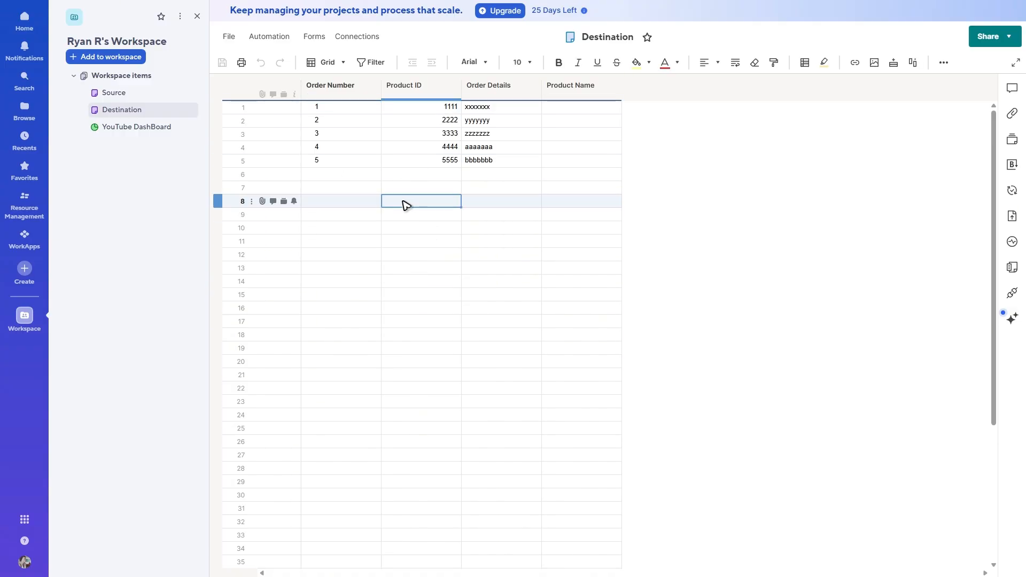
right_click(404, 203)
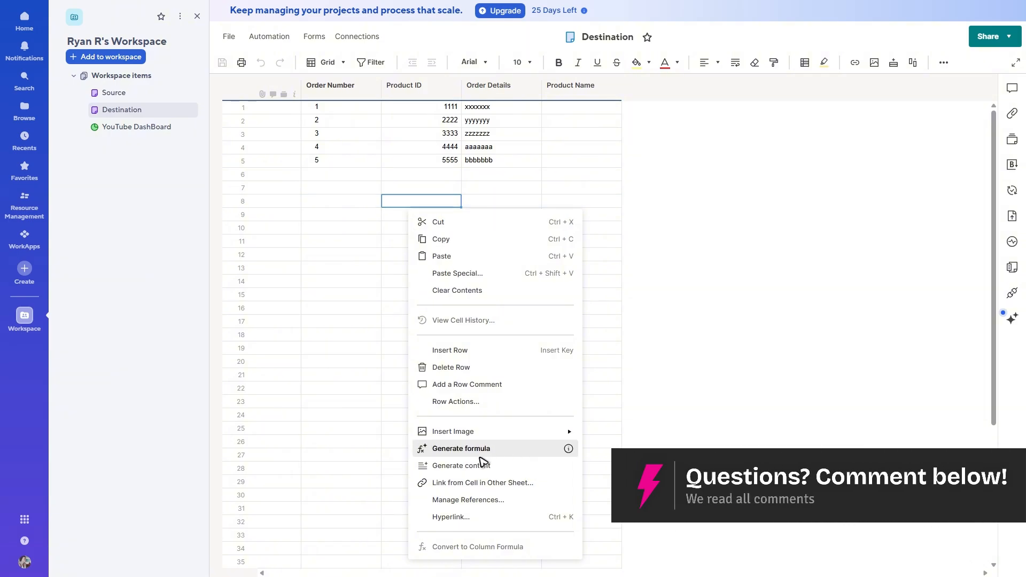
left_click(481, 499)
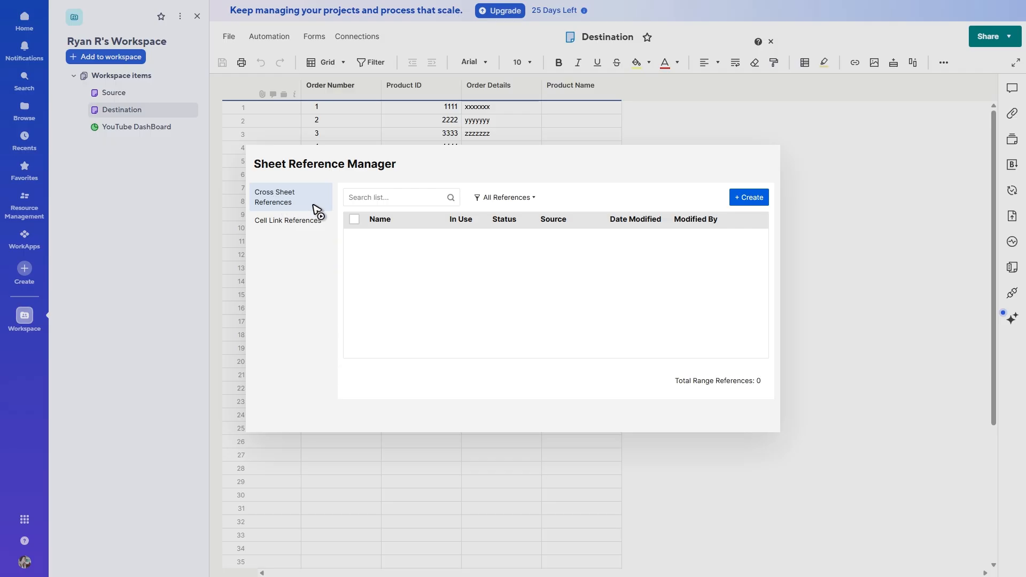
left_click(750, 198)
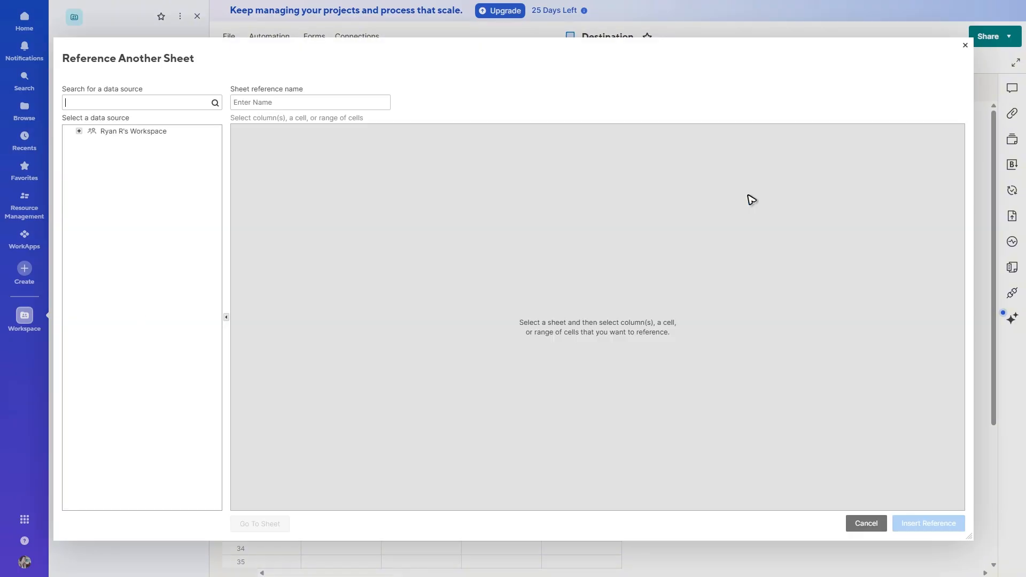
left_click(79, 131)
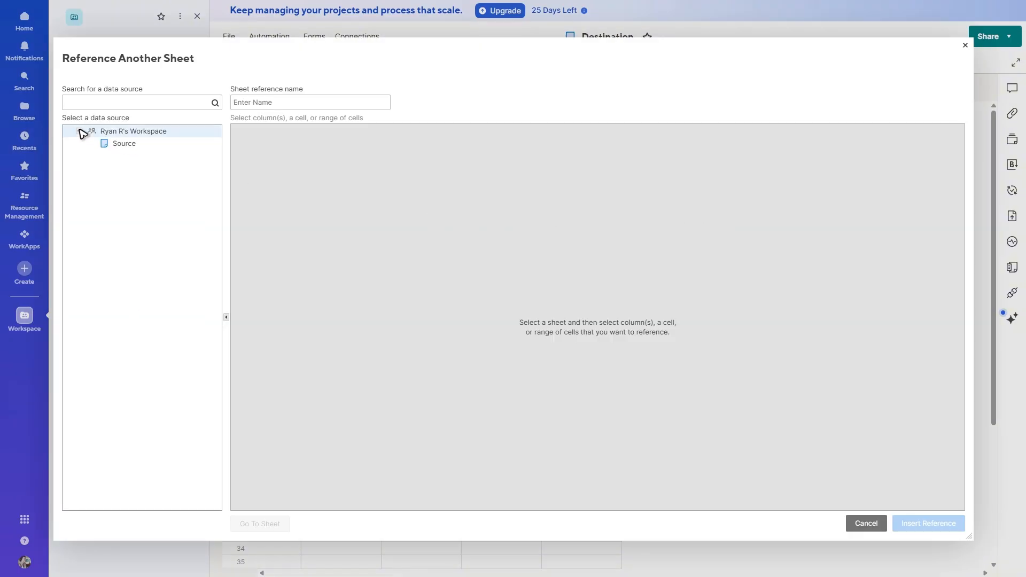
left_click(149, 146)
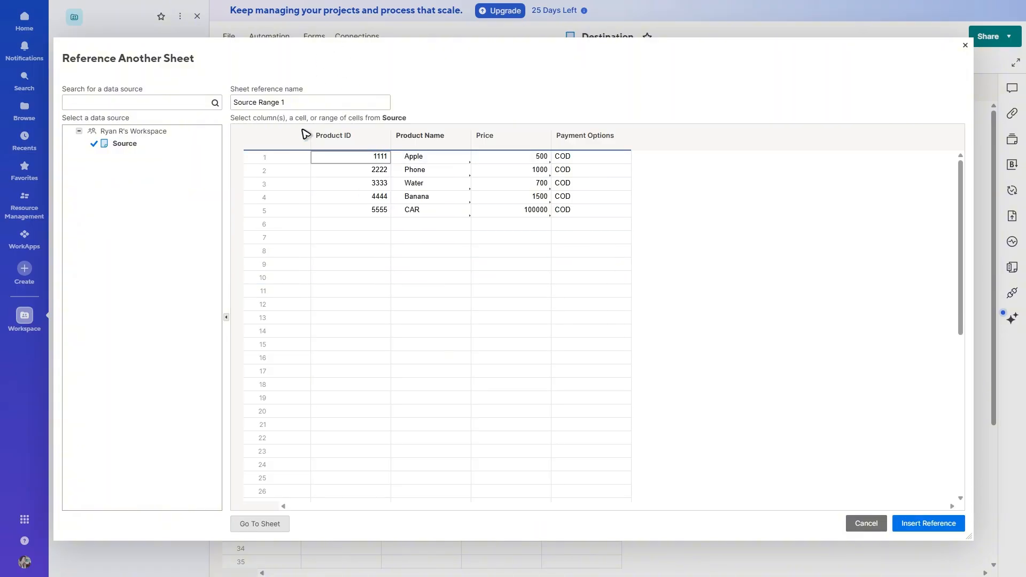
left_click(340, 141)
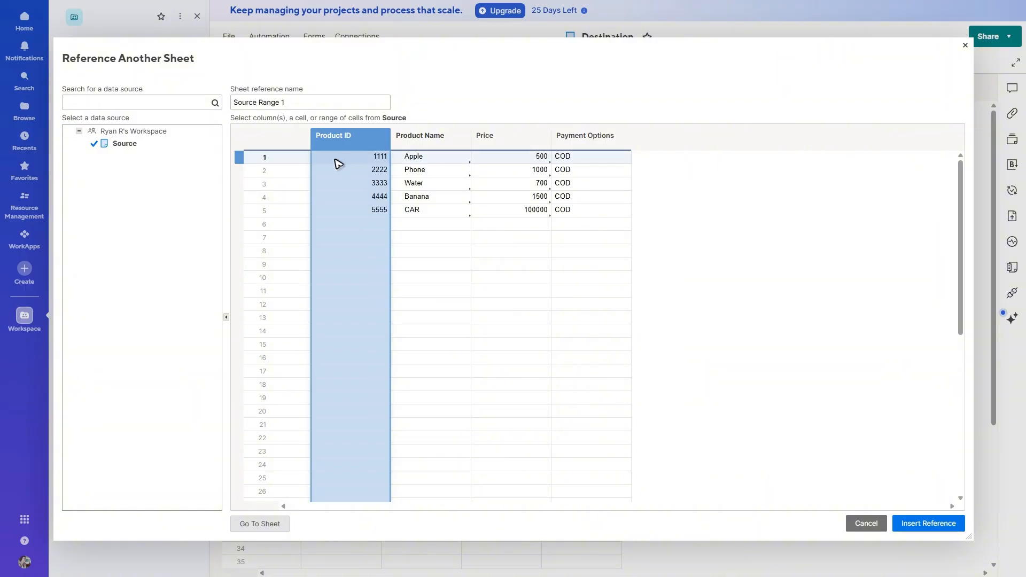
triple_click(323, 102)
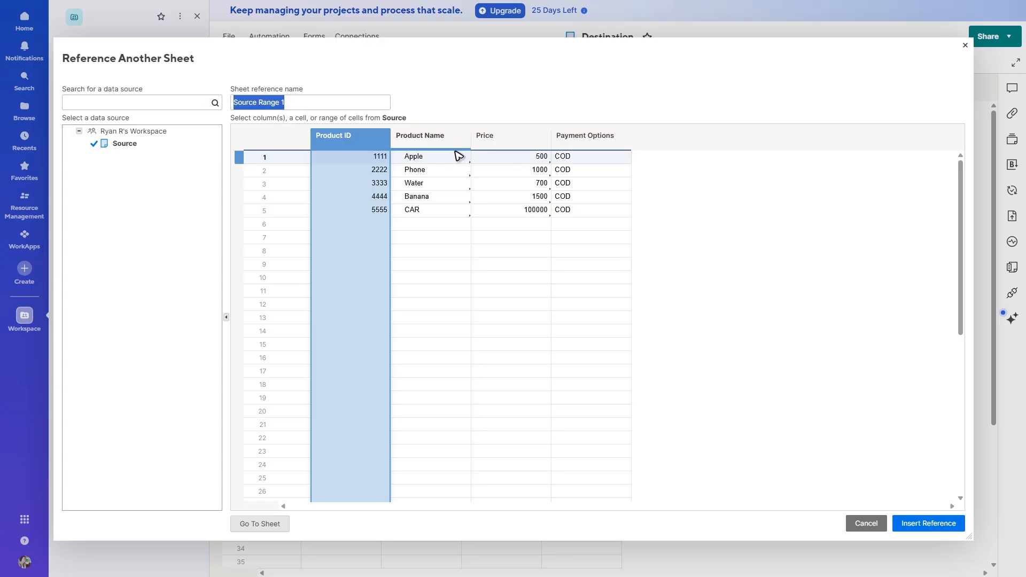
type("Source")
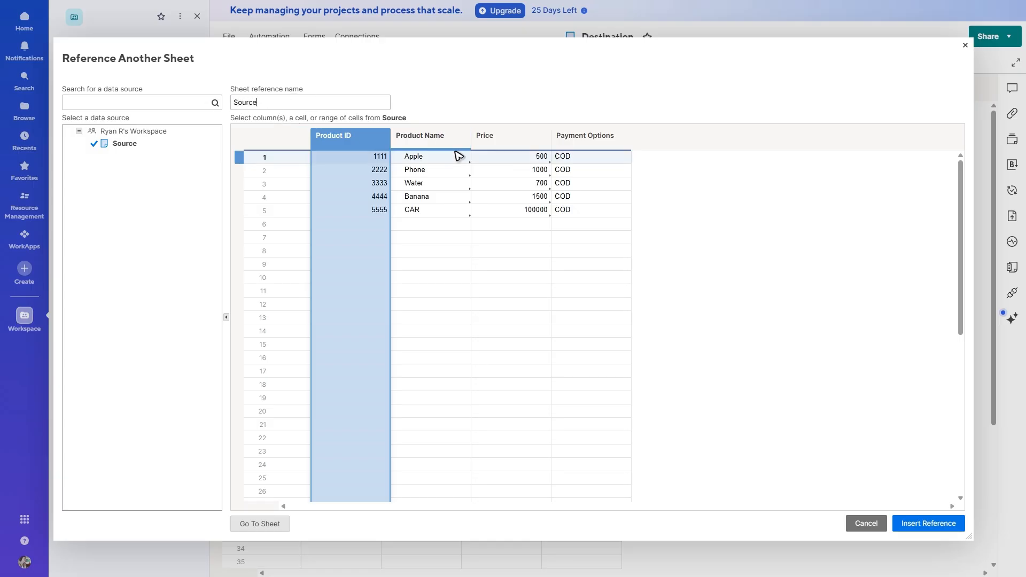
type("PID")
left_click(925, 527)
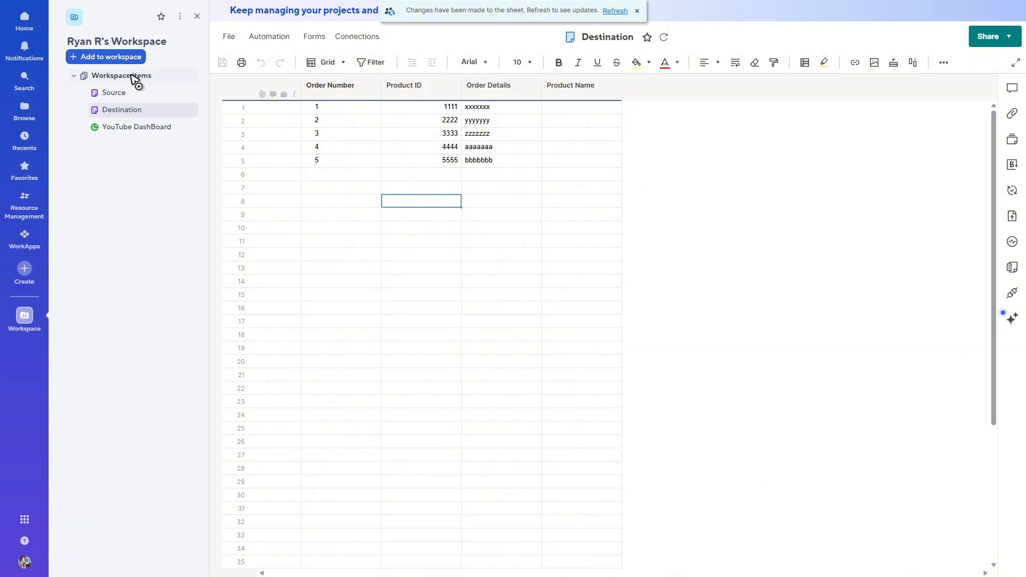
Create a cross-sheet reference named SourcePName to the Source sheet's Product Name column and check it in the list of references
right_click(573, 203)
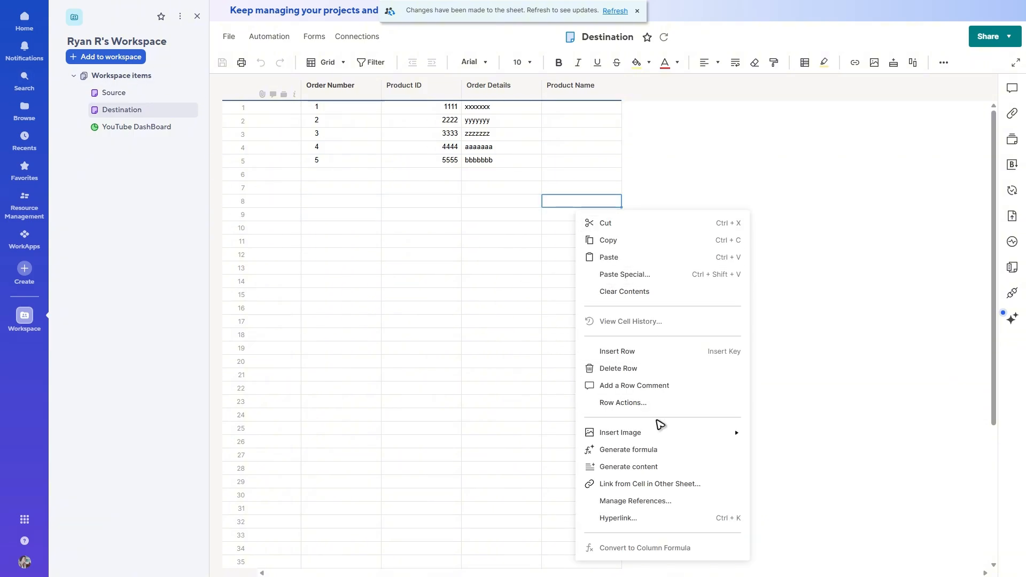
left_click(636, 502)
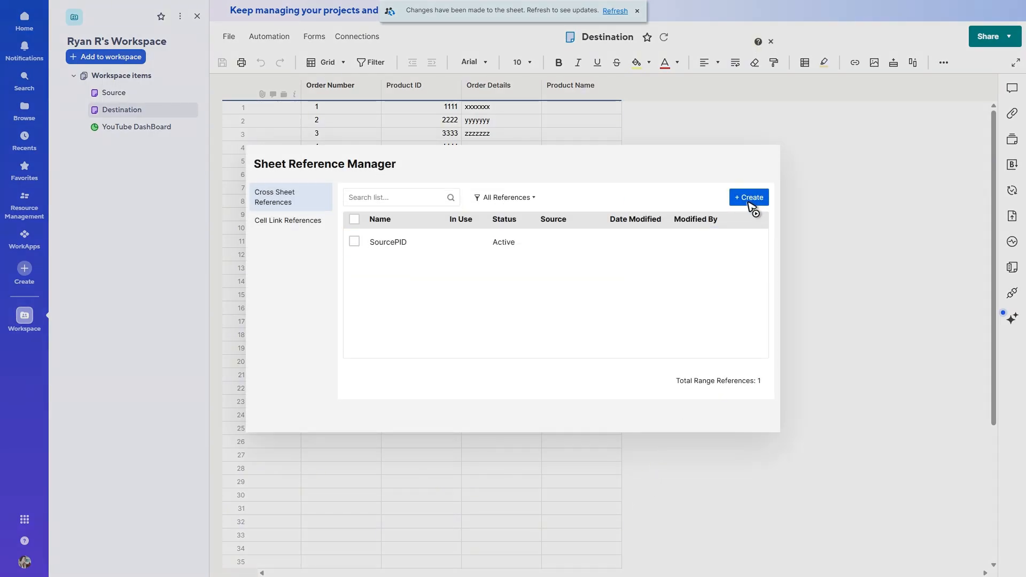
left_click(751, 207)
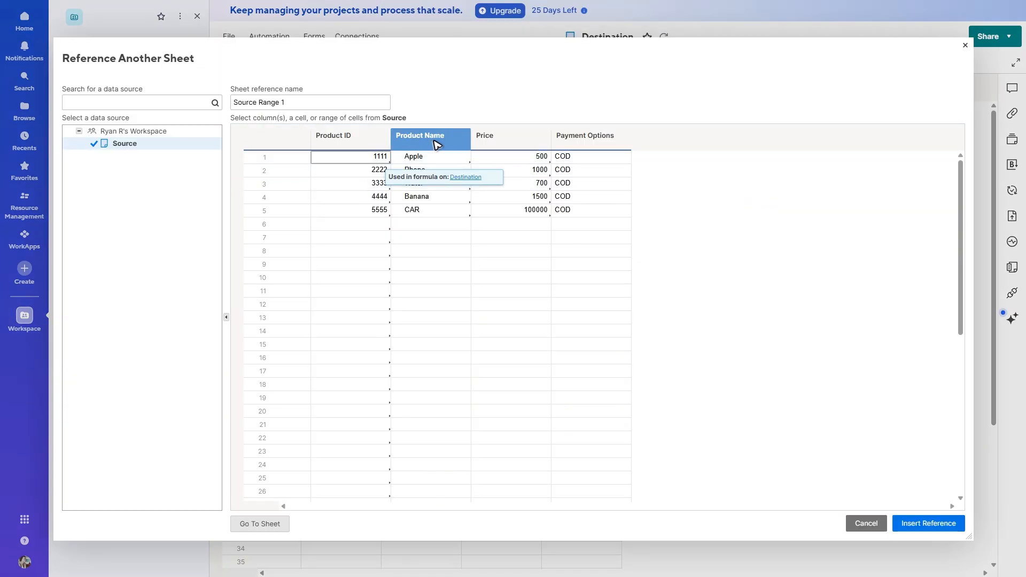
left_click(431, 141)
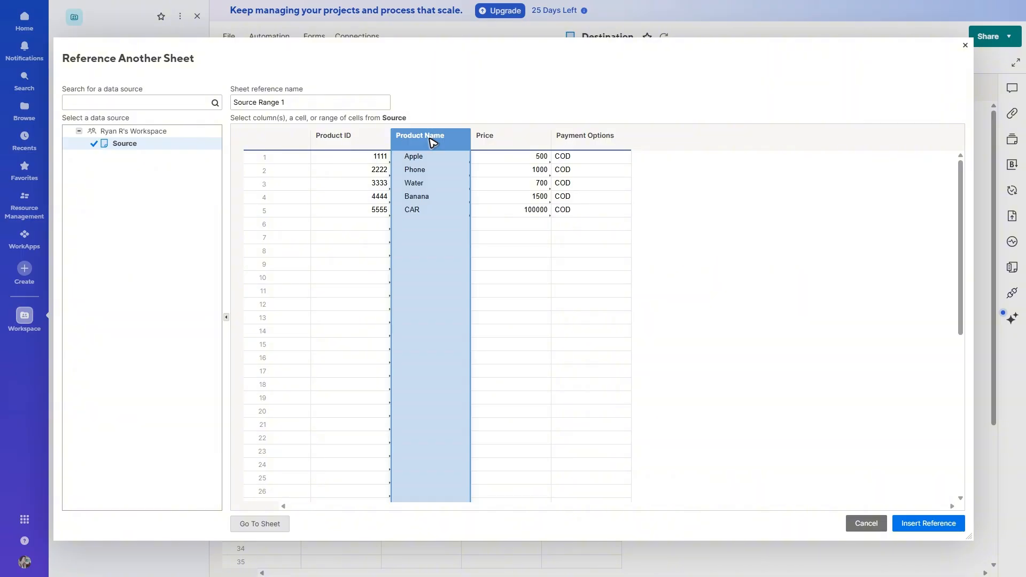
left_click_drag(297, 102, 256, 101)
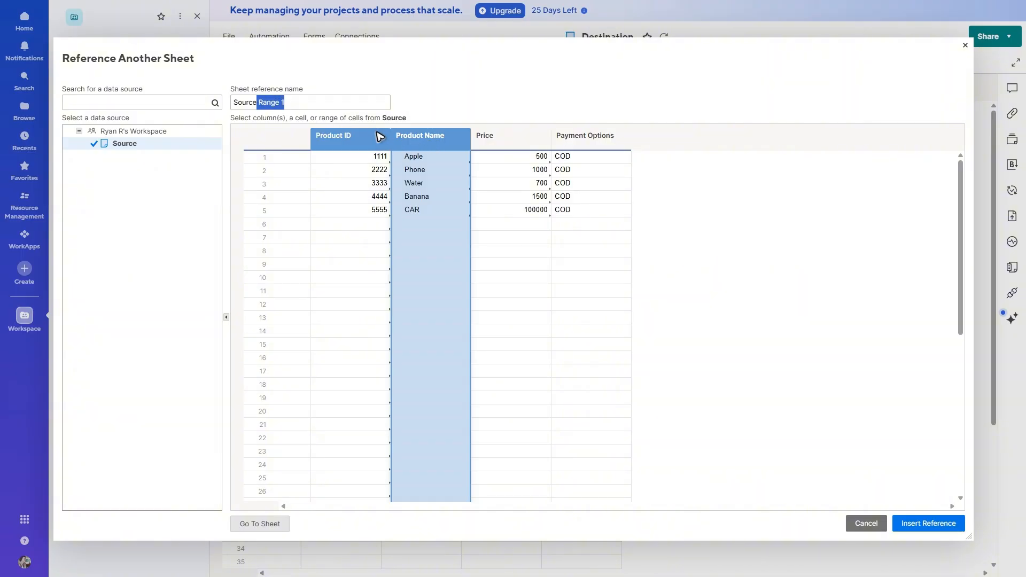
type("PNam")
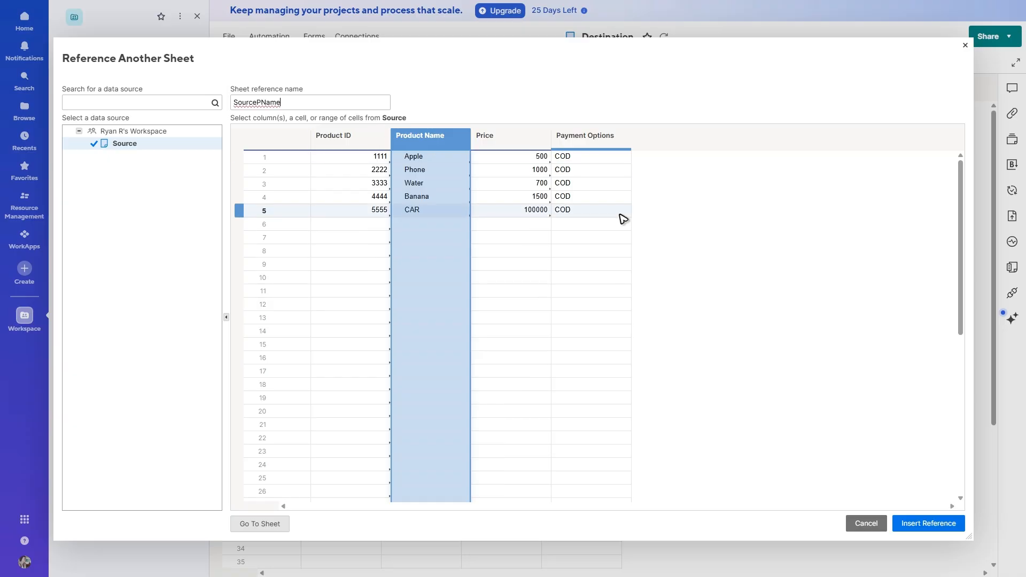
left_click(927, 525)
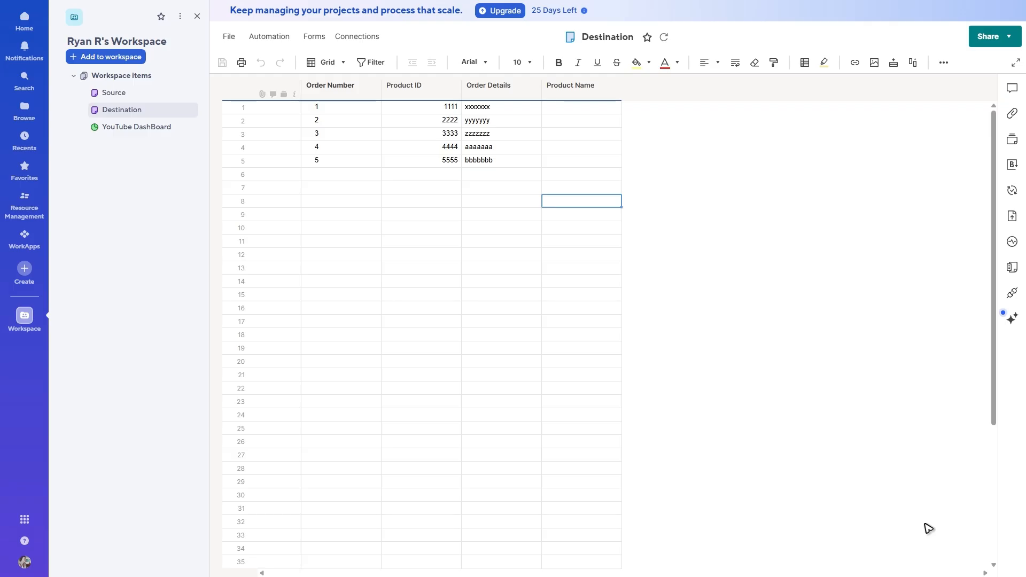
right_click(480, 295)
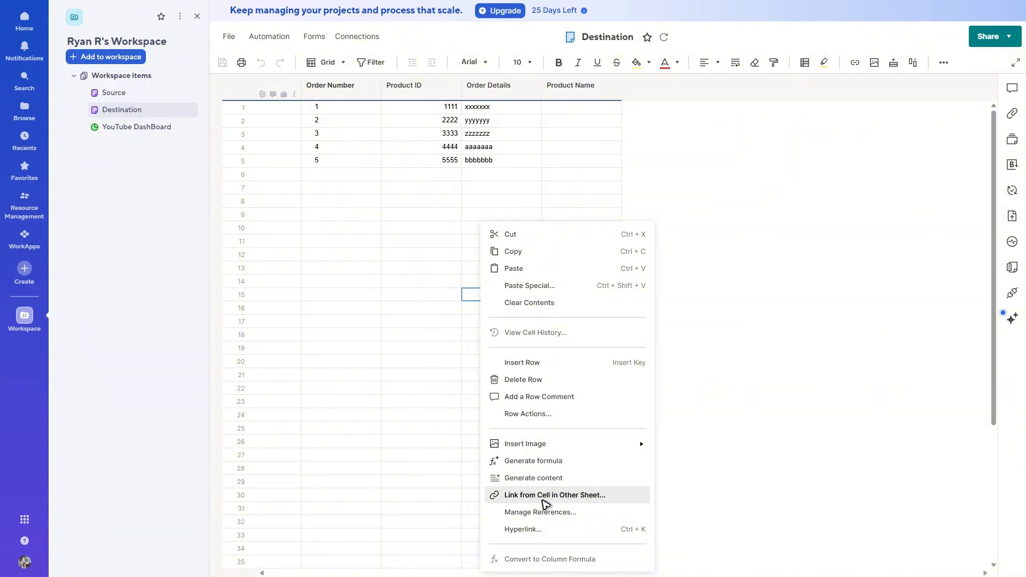
left_click(532, 512)
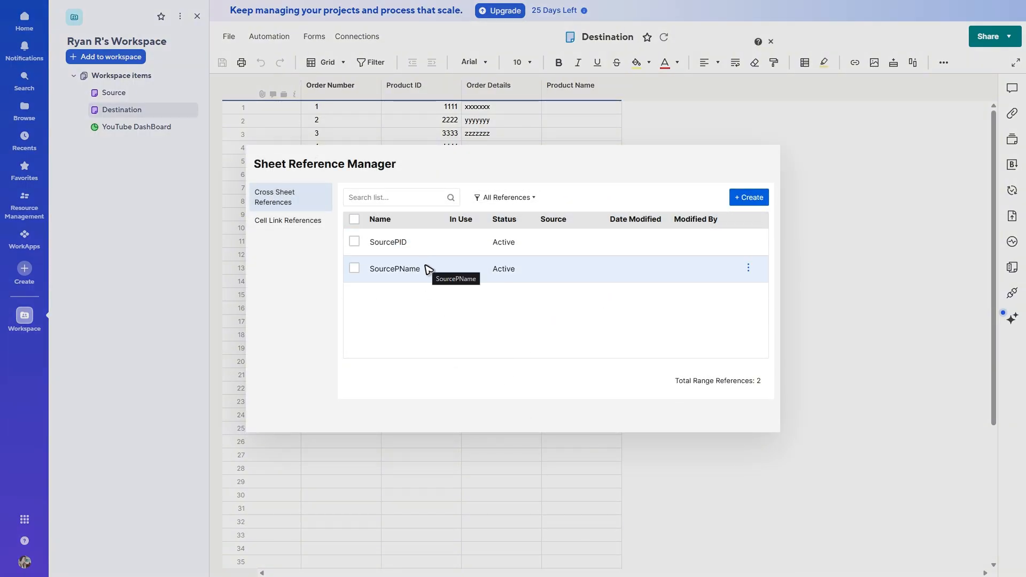
left_click(815, 197)
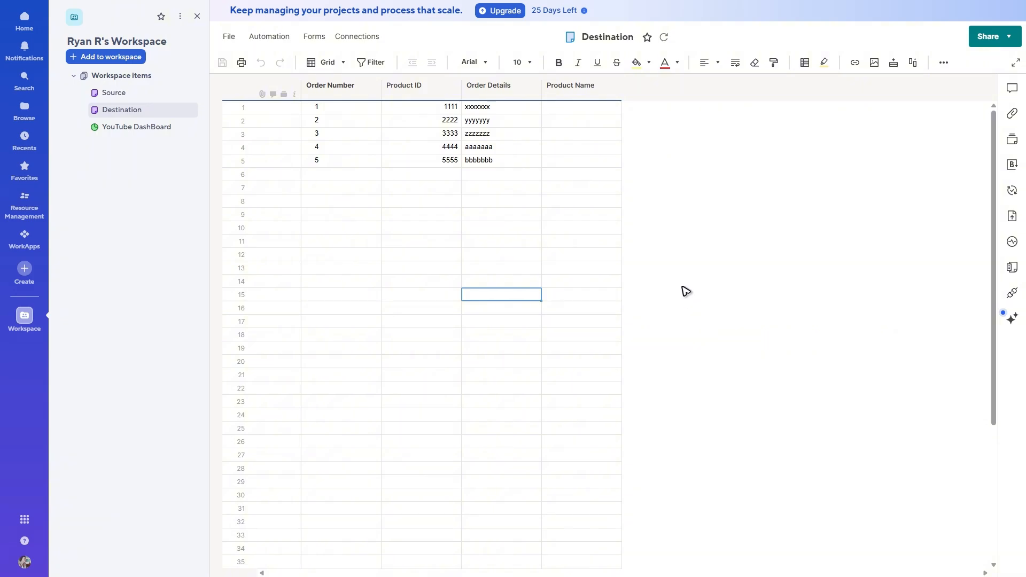
Begin an INDEX formula in the Product Name cell of row 1 with SourcePname as its range argument
double_click(566, 111)
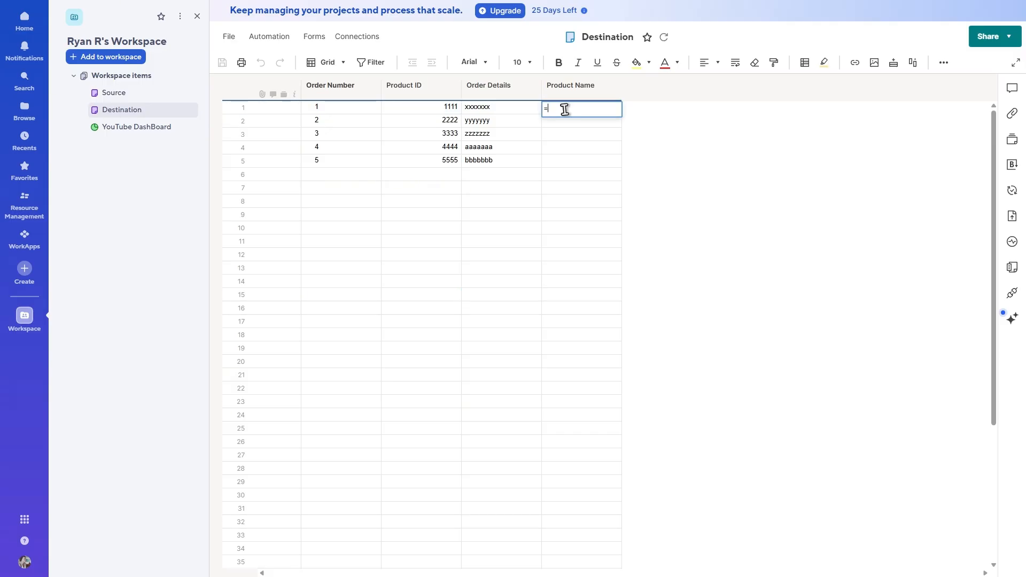
type("=INDE")
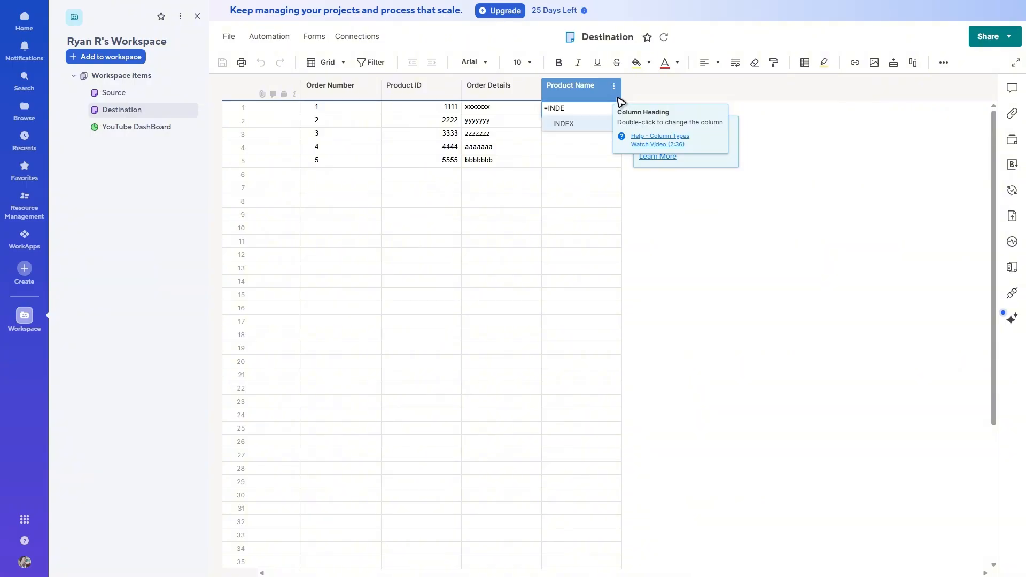
left_click(574, 125)
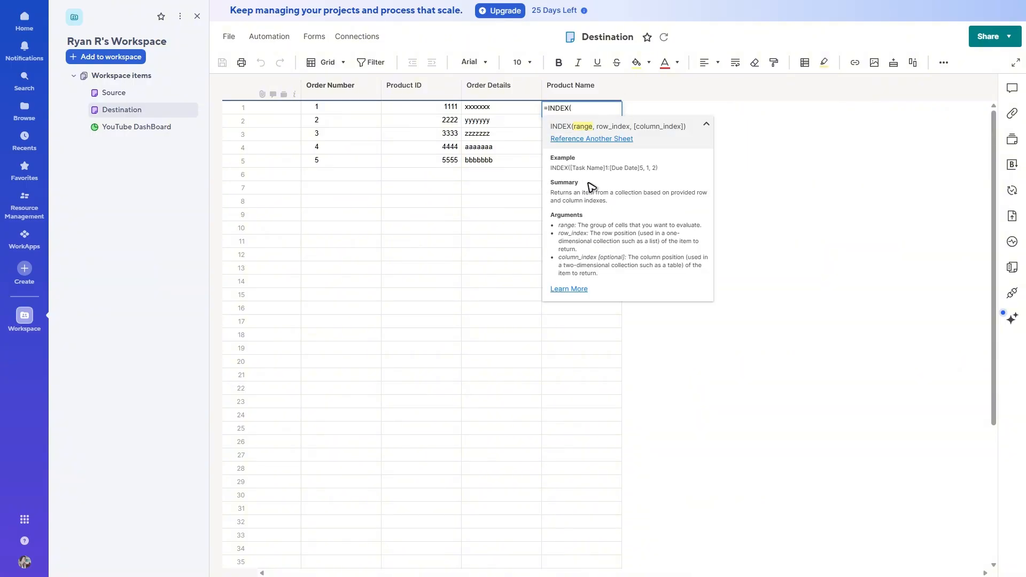
left_click(579, 139)
type("S")
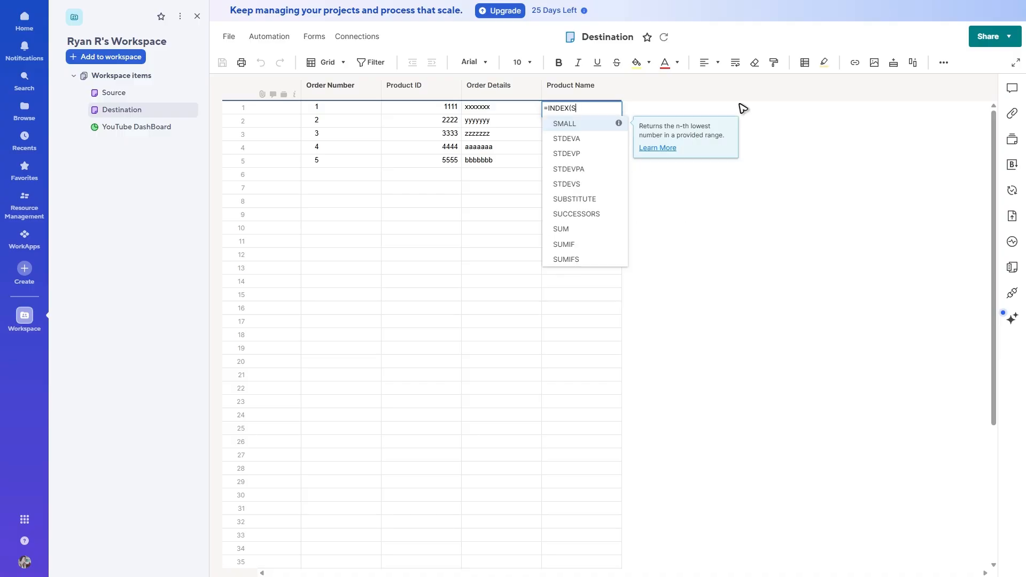
type("ourcePr")
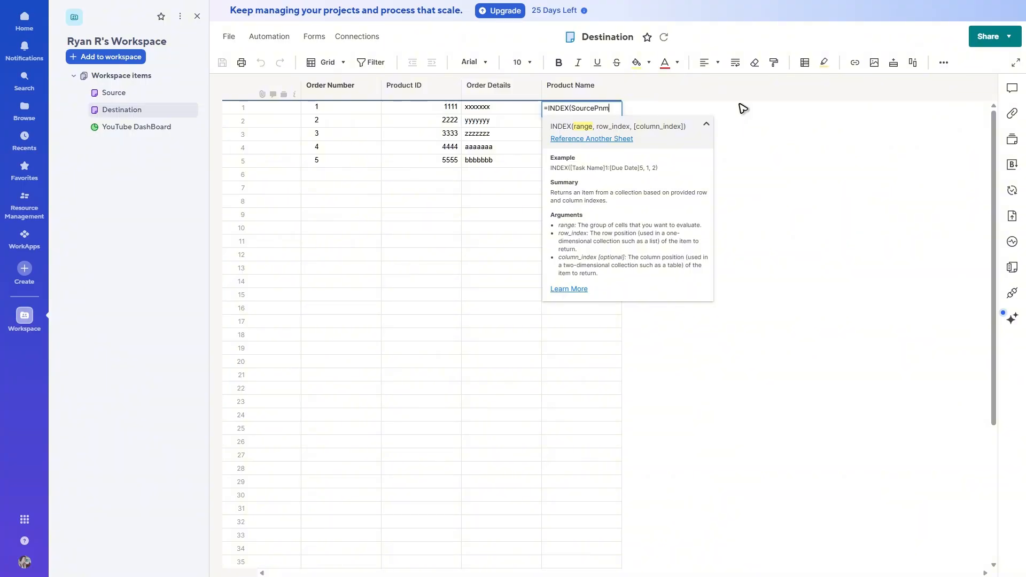
type("am")
type("e")
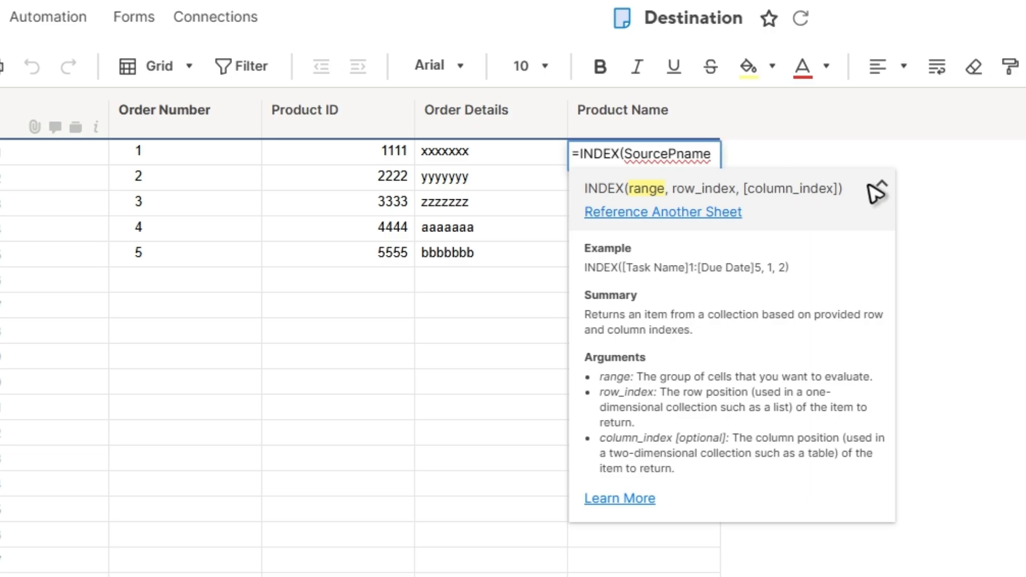
Enclose SourcePname in curly braces in the INDEX formula, close its parenthesis and add a comma for the row index argument
left_click(876, 193)
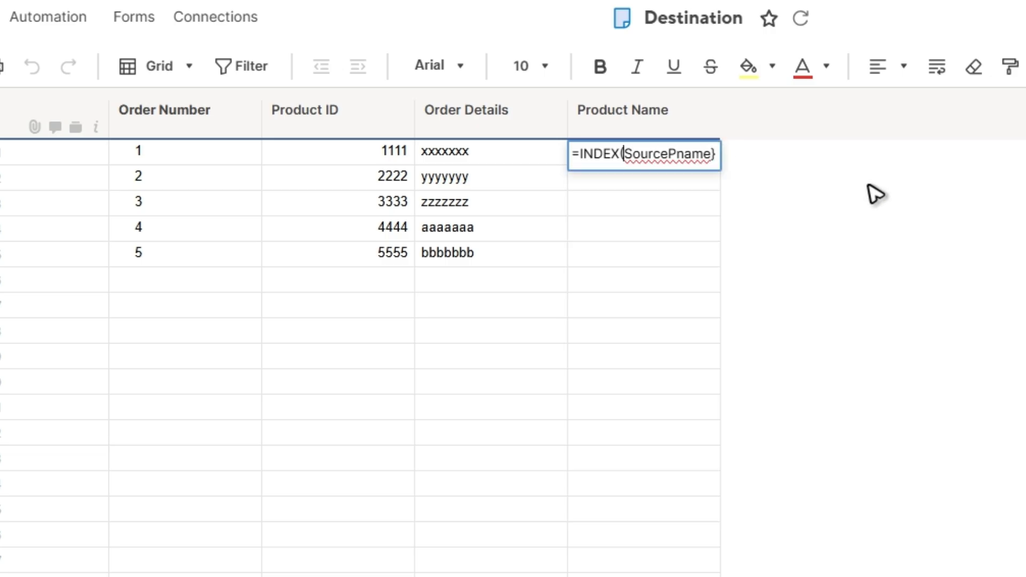
type("{")
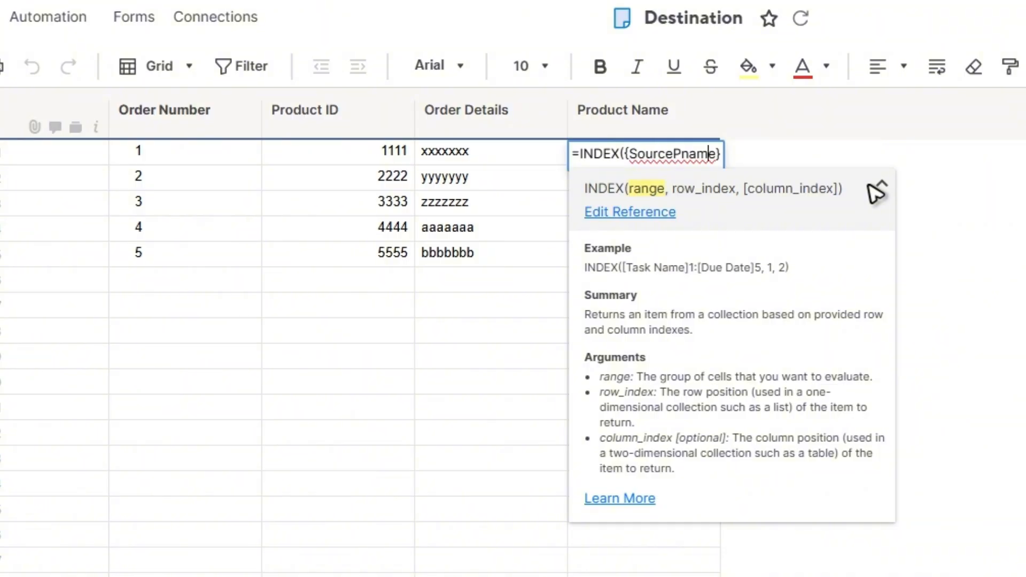
key("End")
type(")")
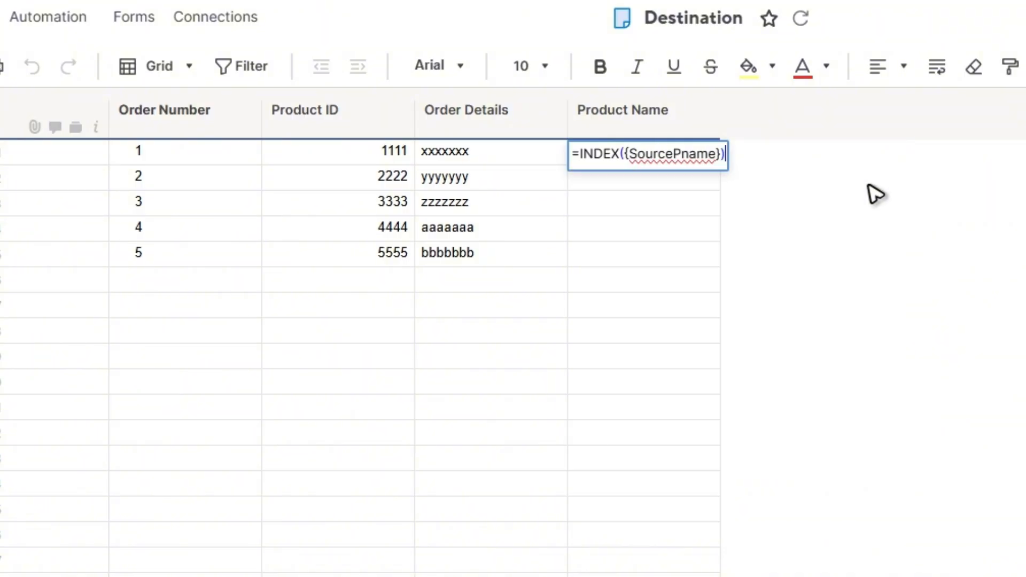
key("Left")
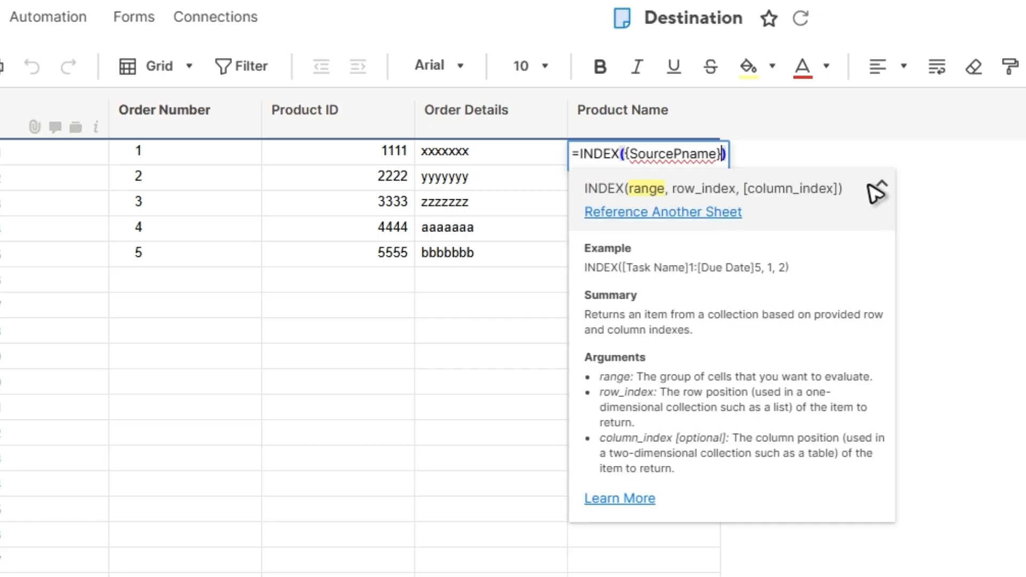
type(",")
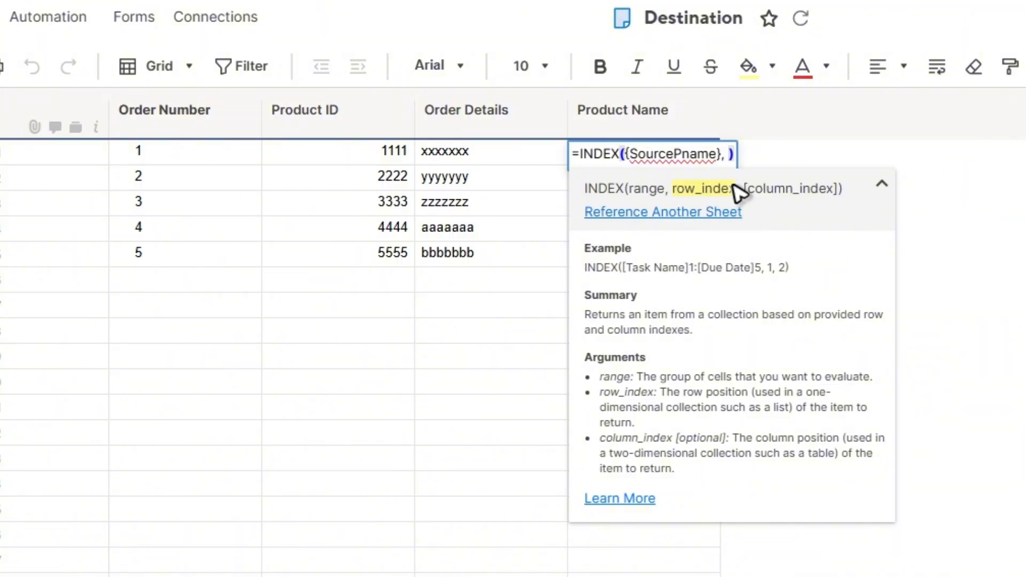
Nest a MATCH function as the INDEX row index, with the Product ID cell of row 1 as its search value
left_click(731, 153)
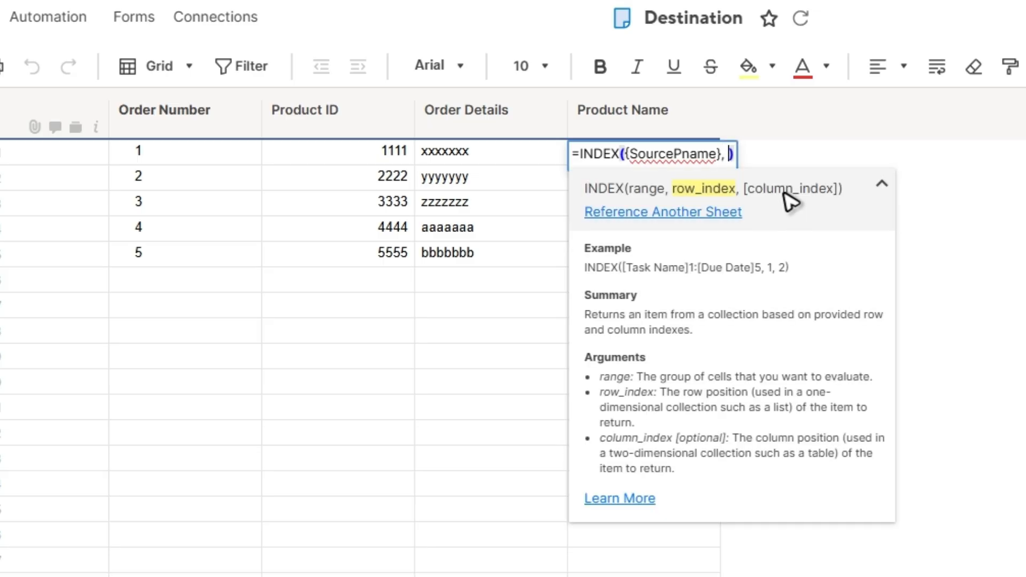
type("match")
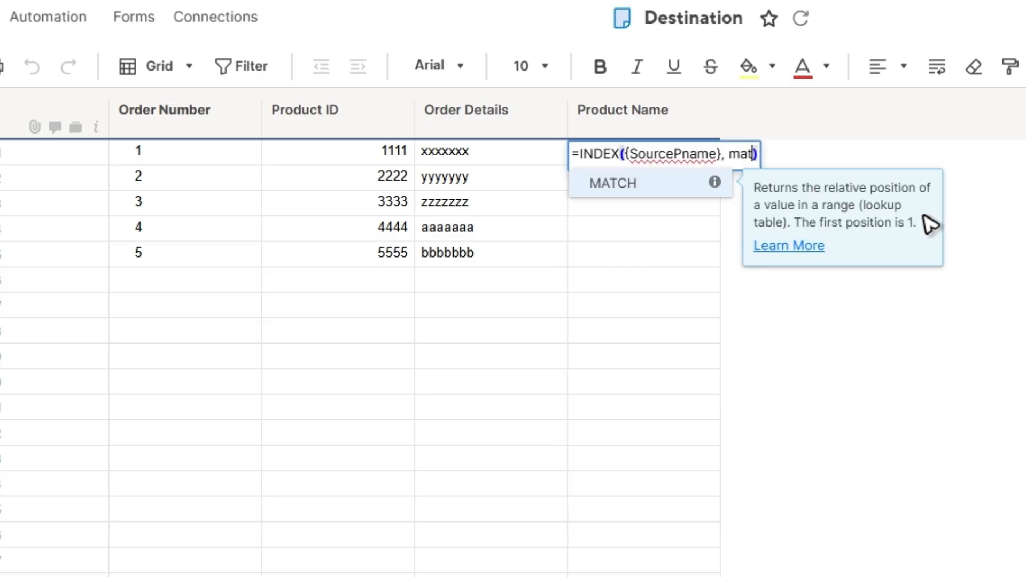
left_click(624, 188)
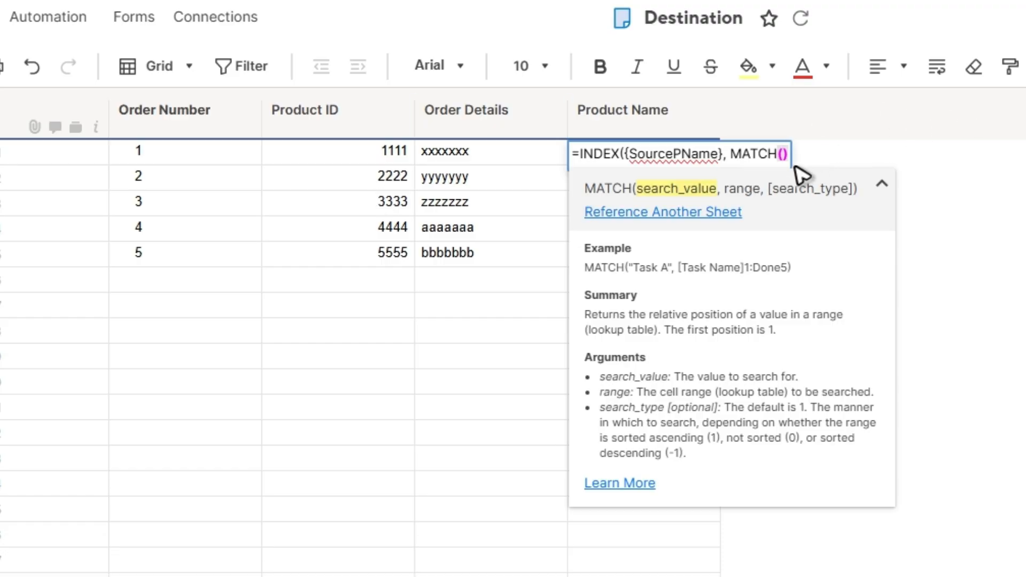
left_click(367, 156)
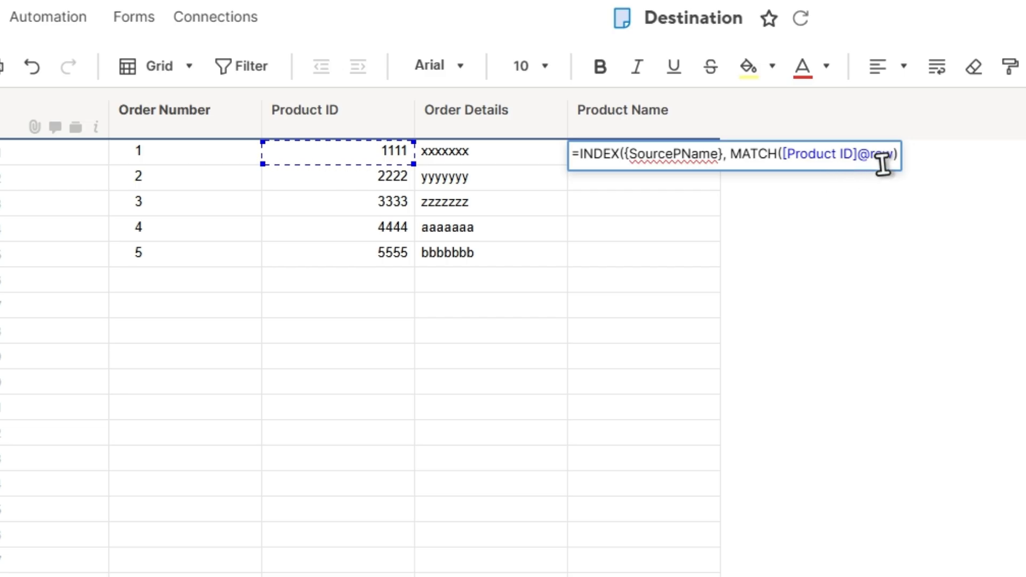
Complete the MATCH function with {SourcePID} as the range and 0 as the search type, and commit the formula
left_click(892, 155)
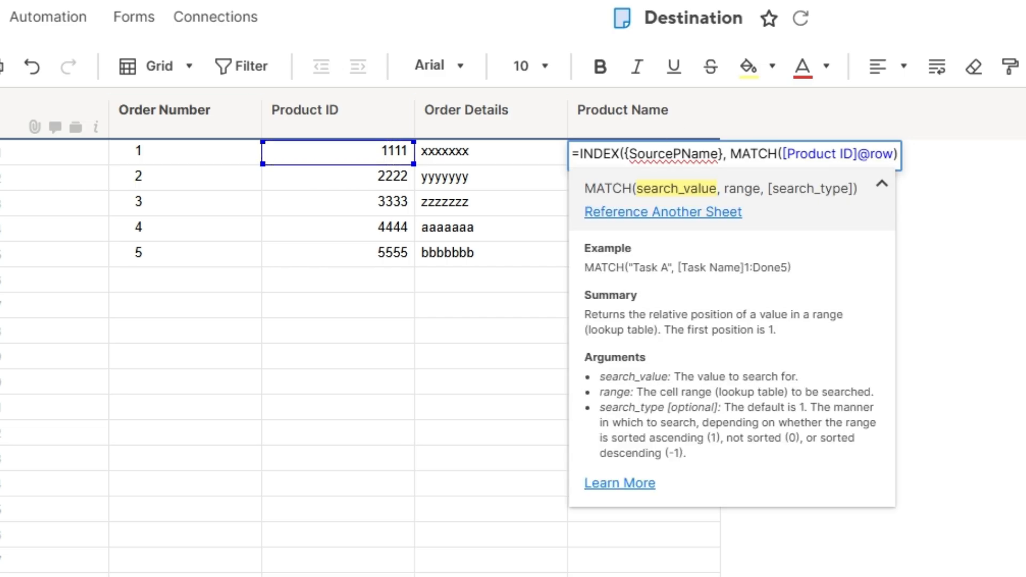
type(", ")
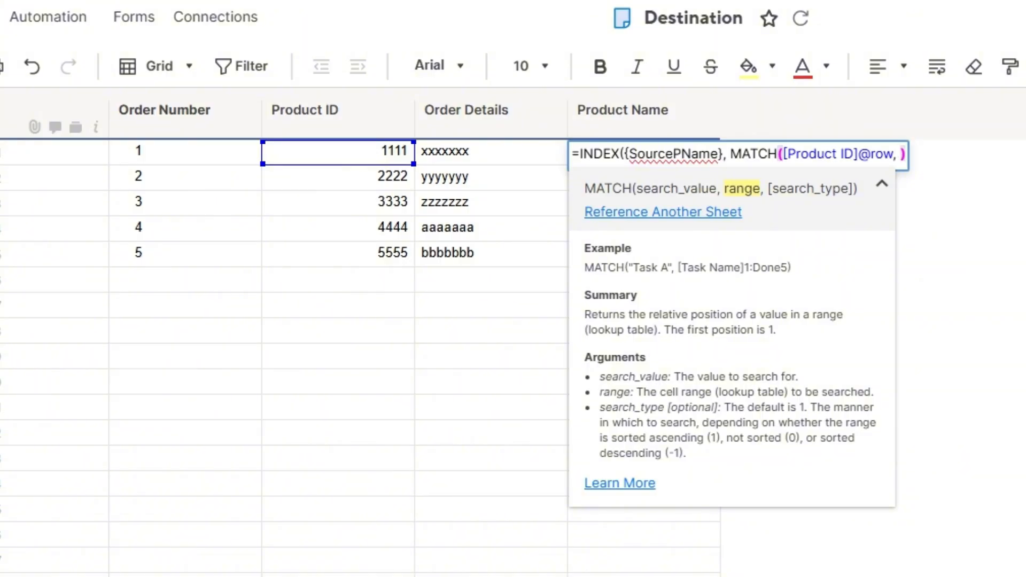
type("{")
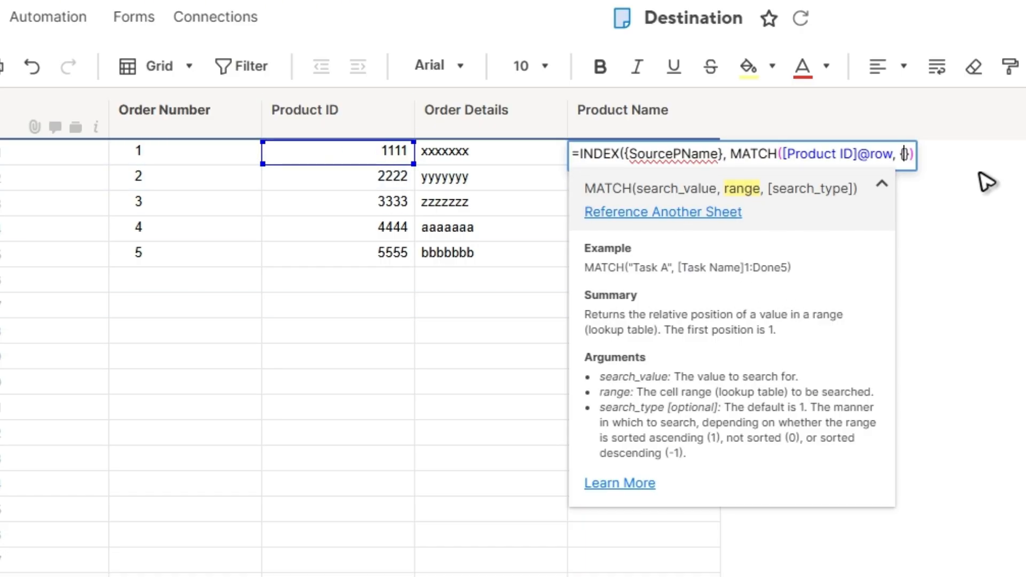
type("Source")
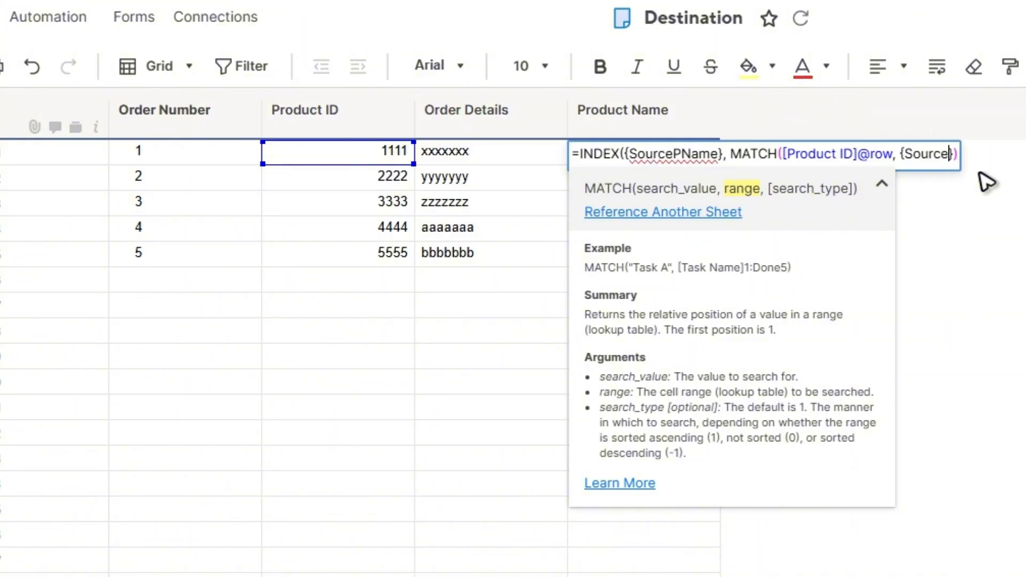
type("PID")
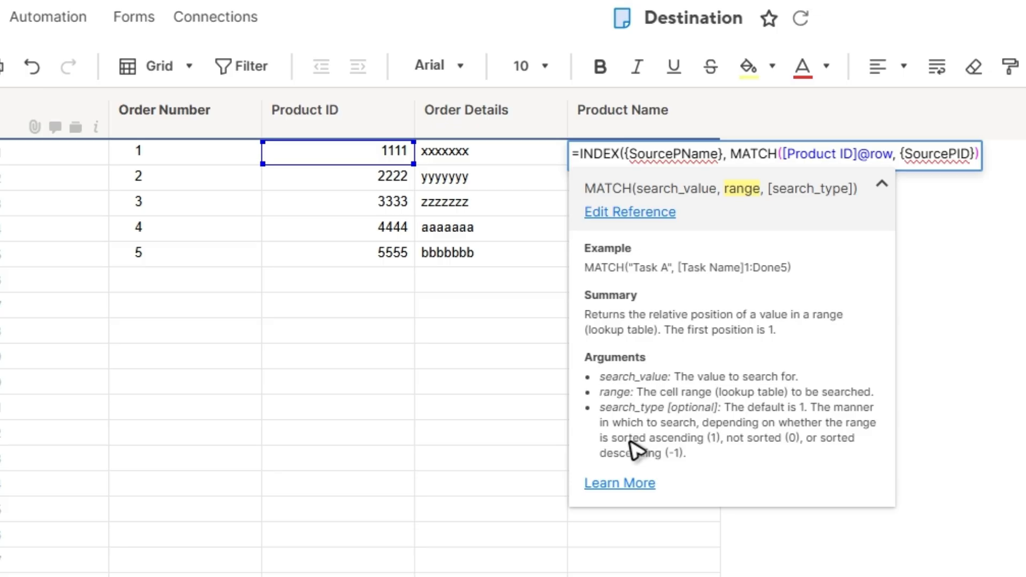
left_click(975, 154)
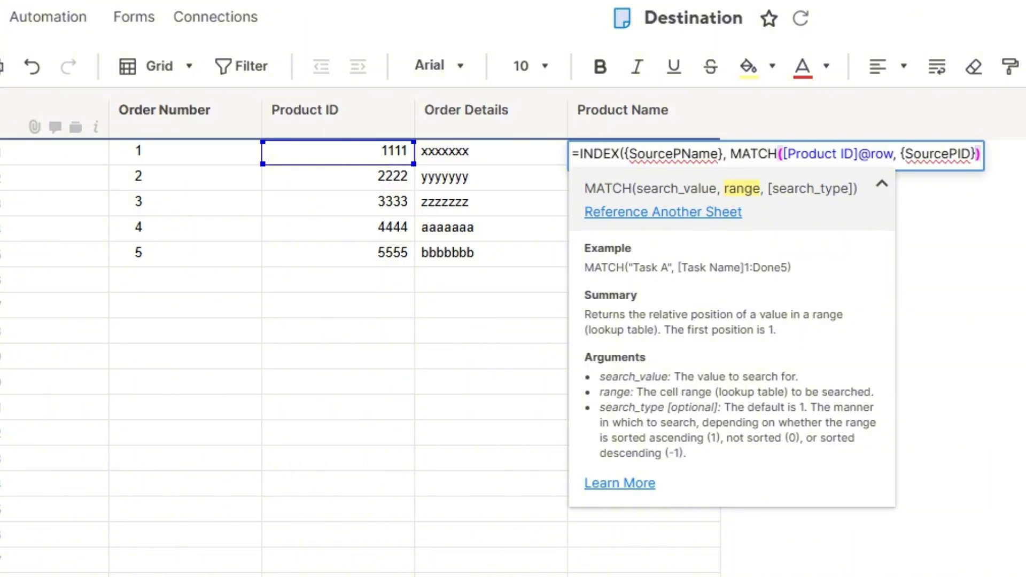
type(", 0")
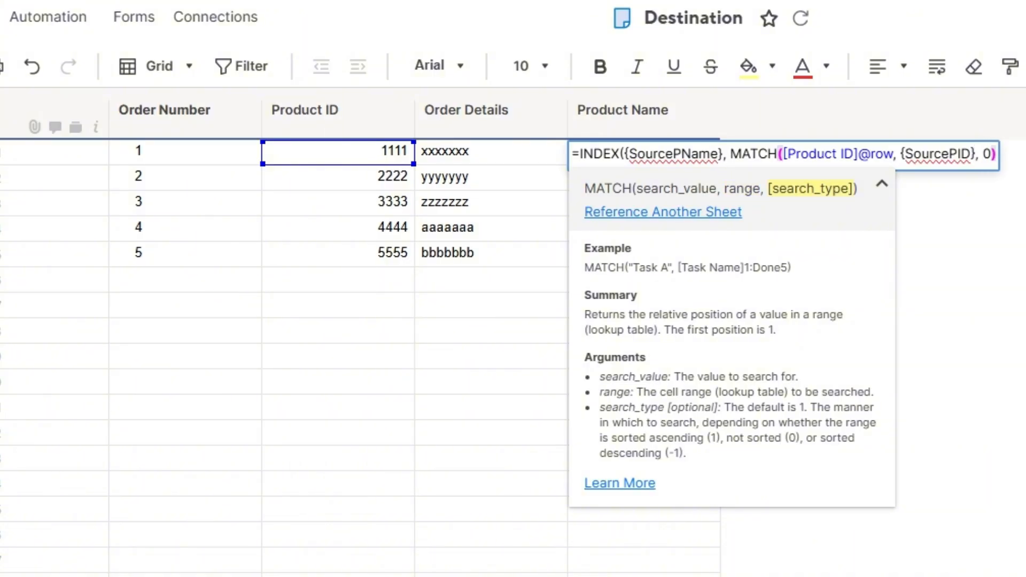
key("Return")
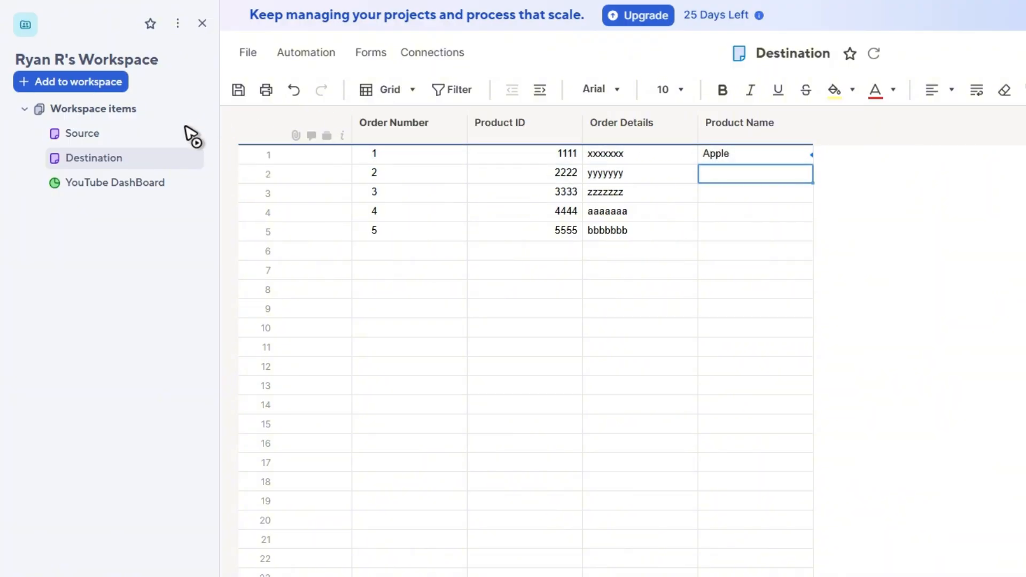
Check the row 1 product name against the Source sheet, and convert the Destination sheet's Product Name formula to a column formula
left_click(92, 136)
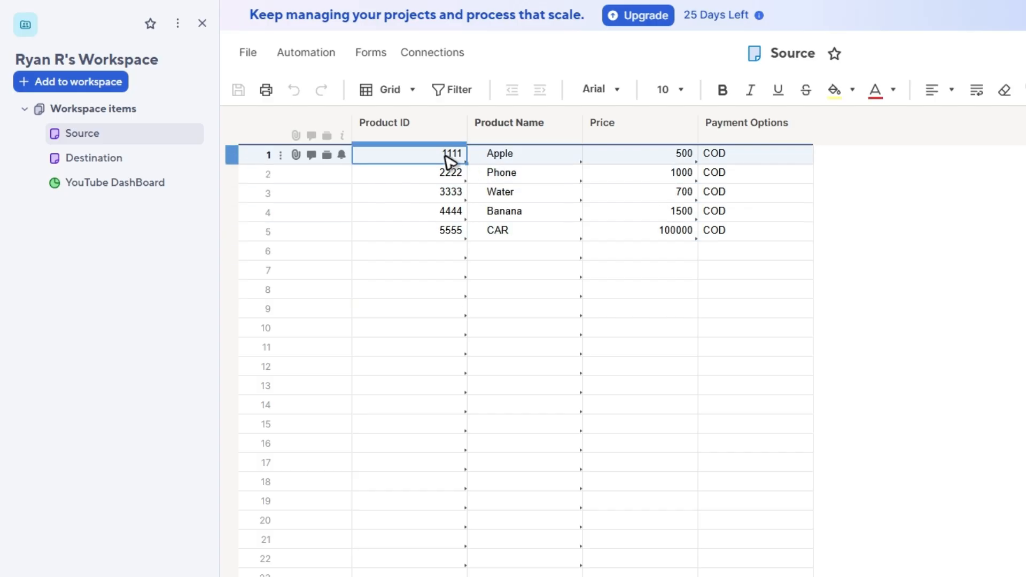
left_click(114, 162)
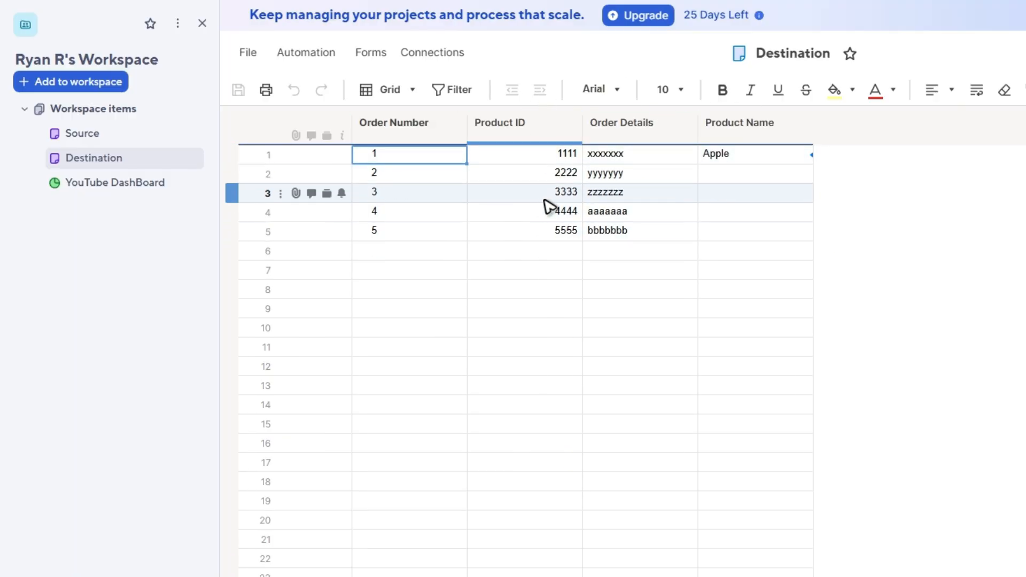
right_click(766, 160)
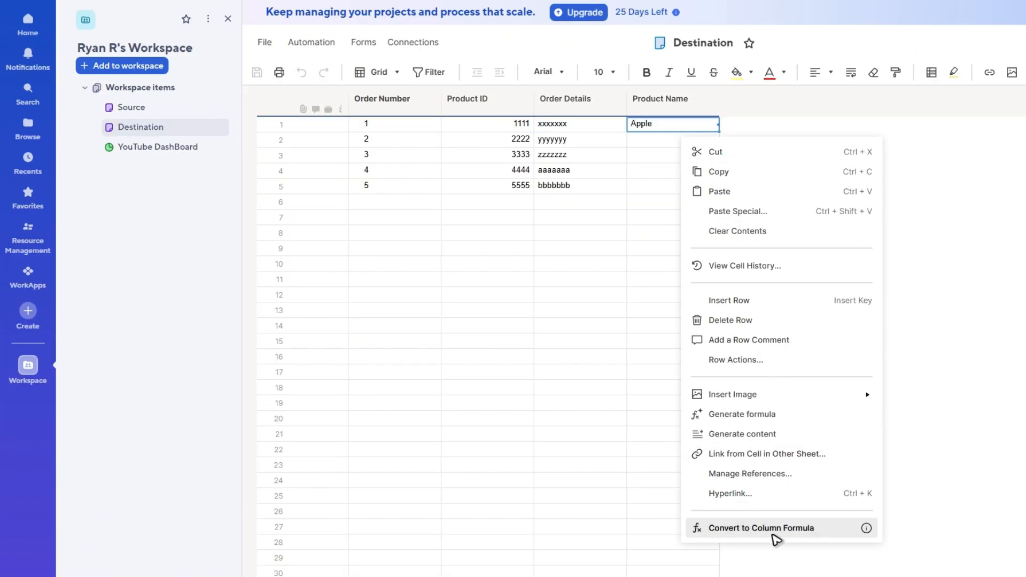
left_click(773, 530)
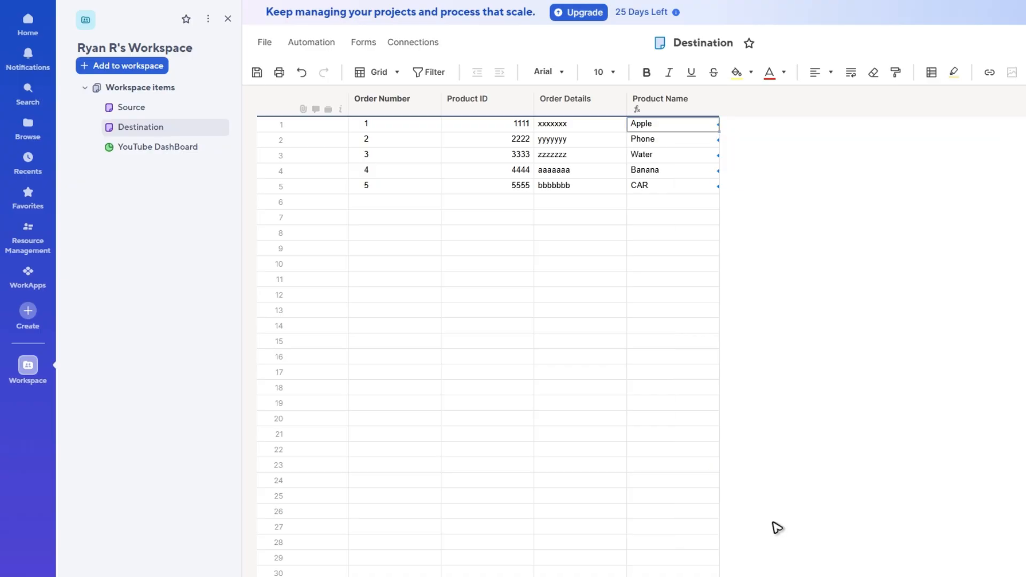